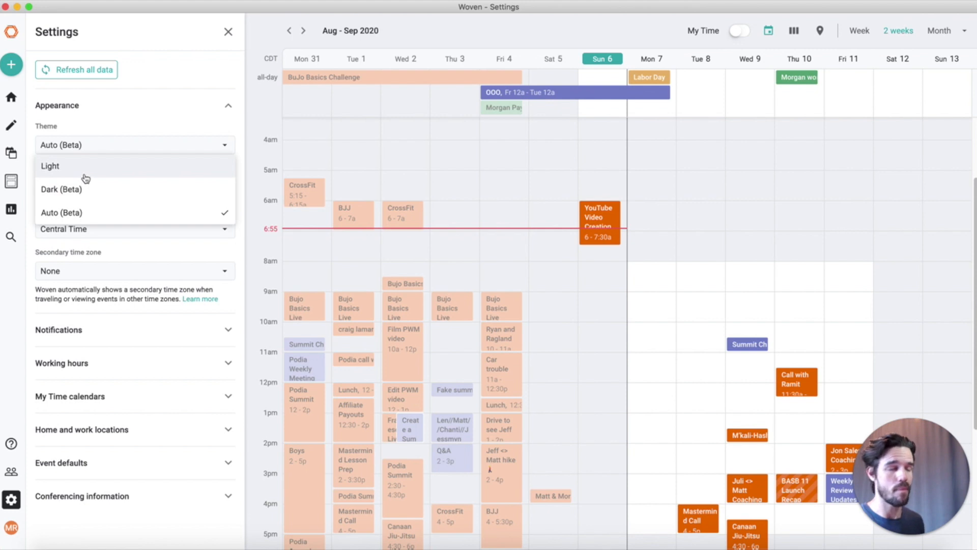
Try out Woven's Dark (Beta) theme and then the Light theme
click(97, 212)
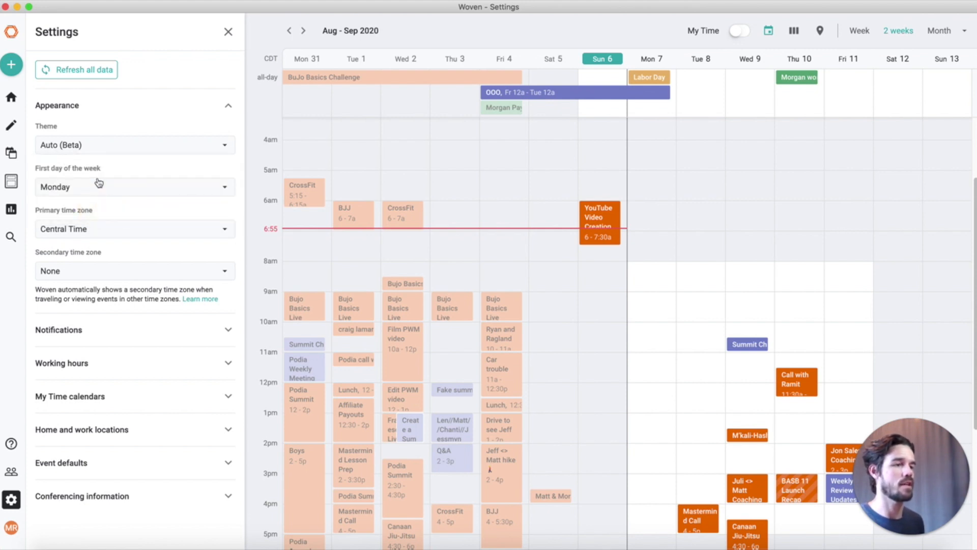
click(100, 146)
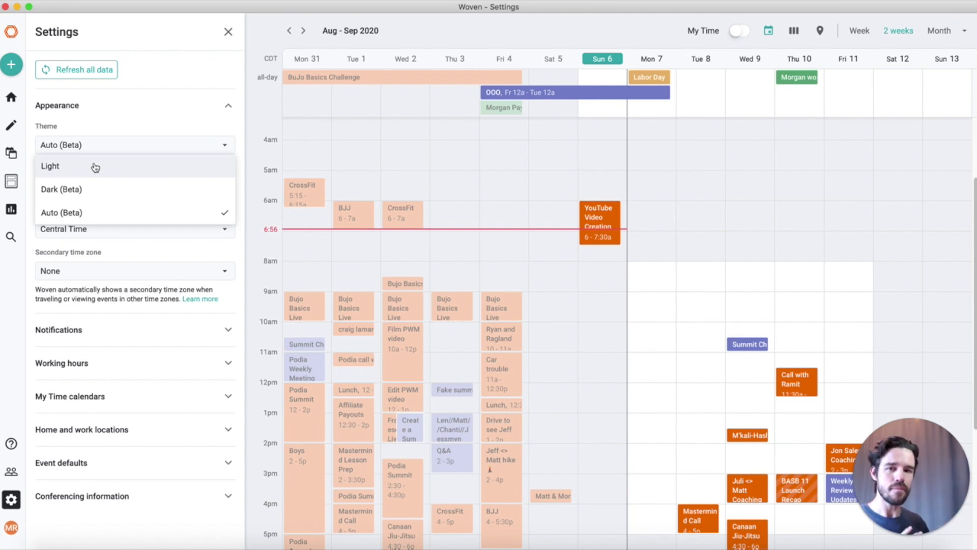
click(98, 189)
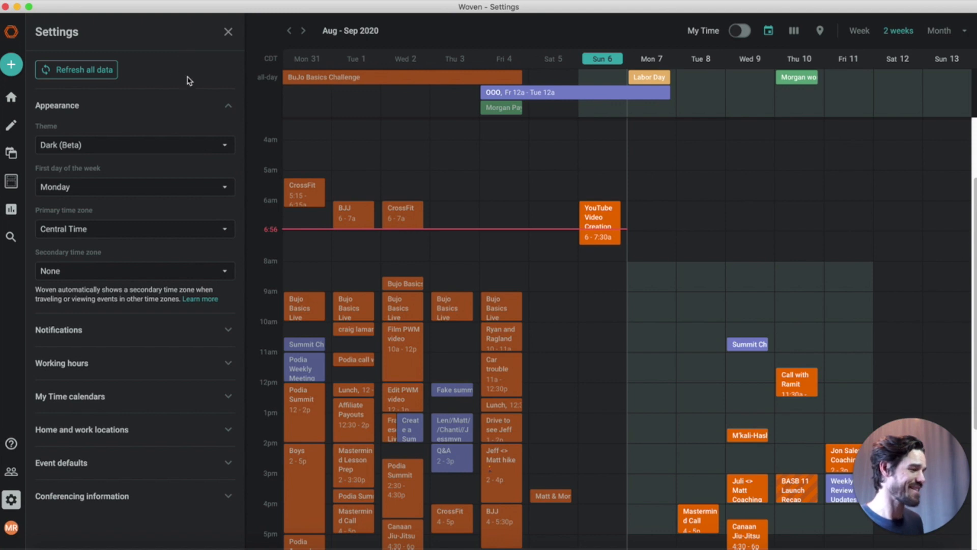
click(97, 145)
click(96, 168)
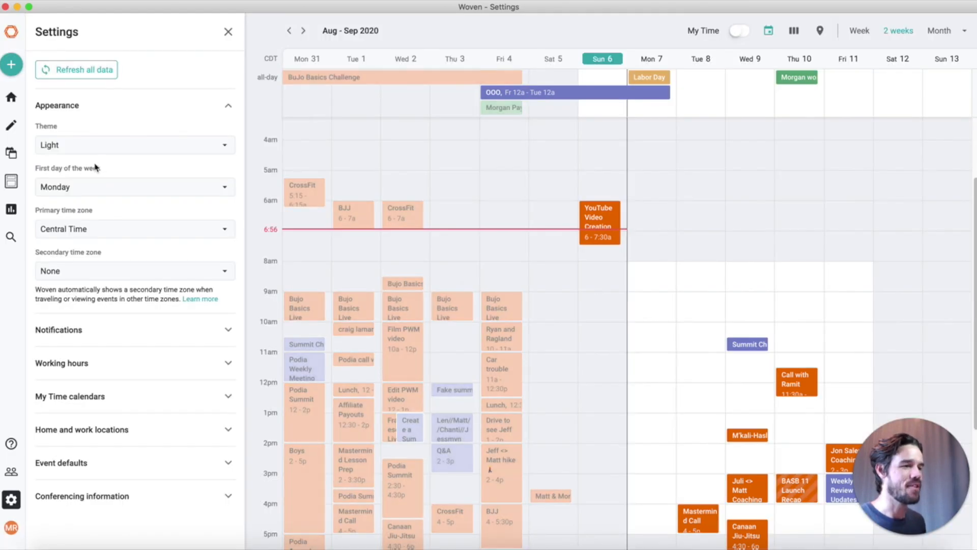
Return the theme to Auto (Beta) and show the connected calendars list
click(98, 145)
click(82, 214)
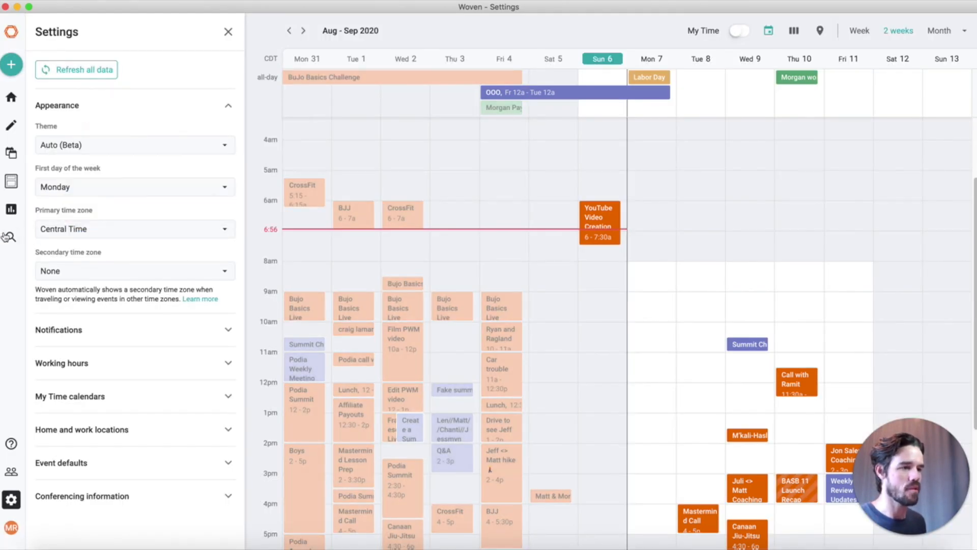
click(13, 161)
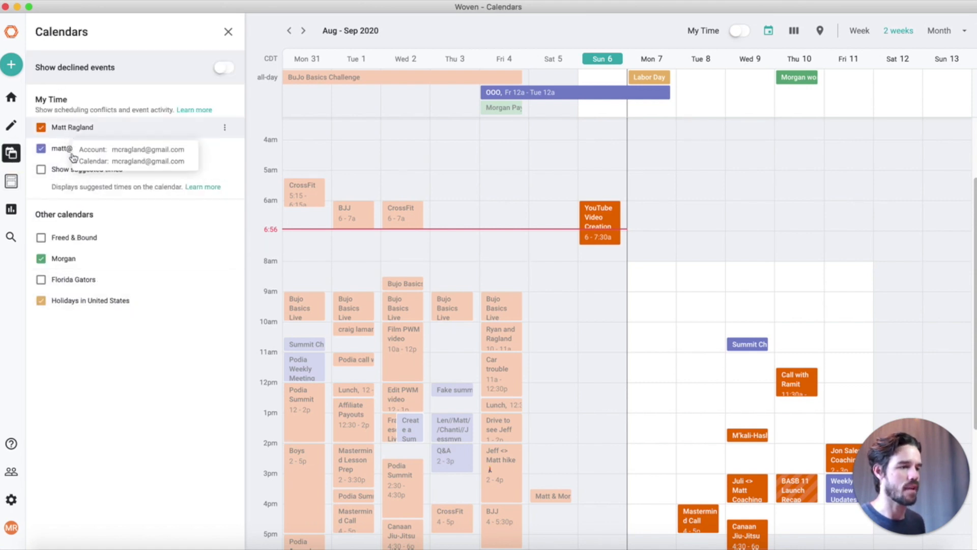
Bring up Woven's create menu of events, scheduling links and polls
click(9, 70)
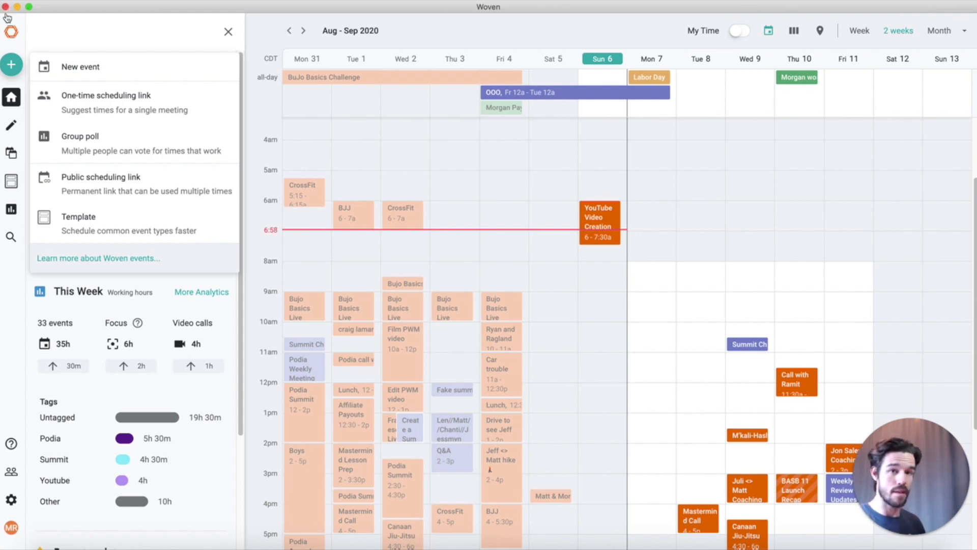
Start a 1-hour one-time scheduling link with specific times, showing Week-view suggested slots
click(106, 101)
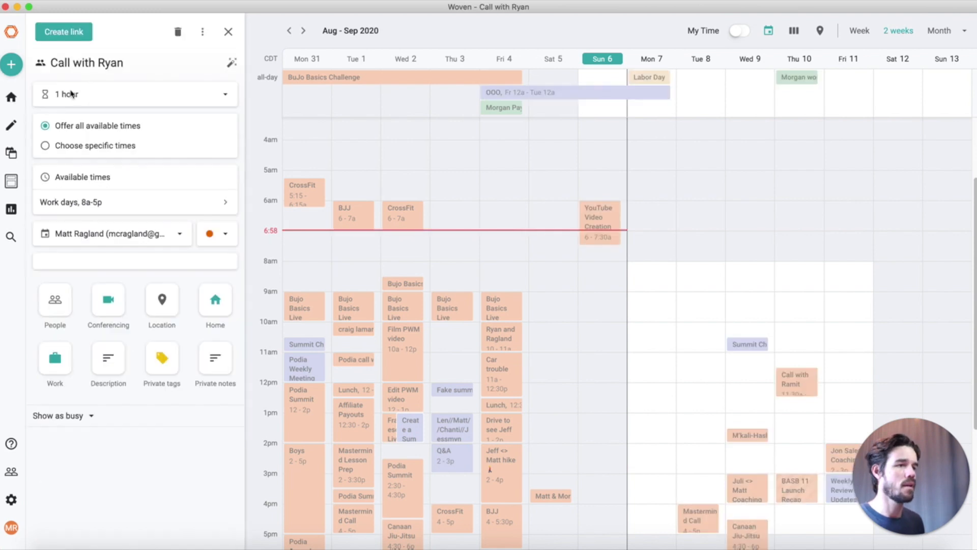
click(66, 94)
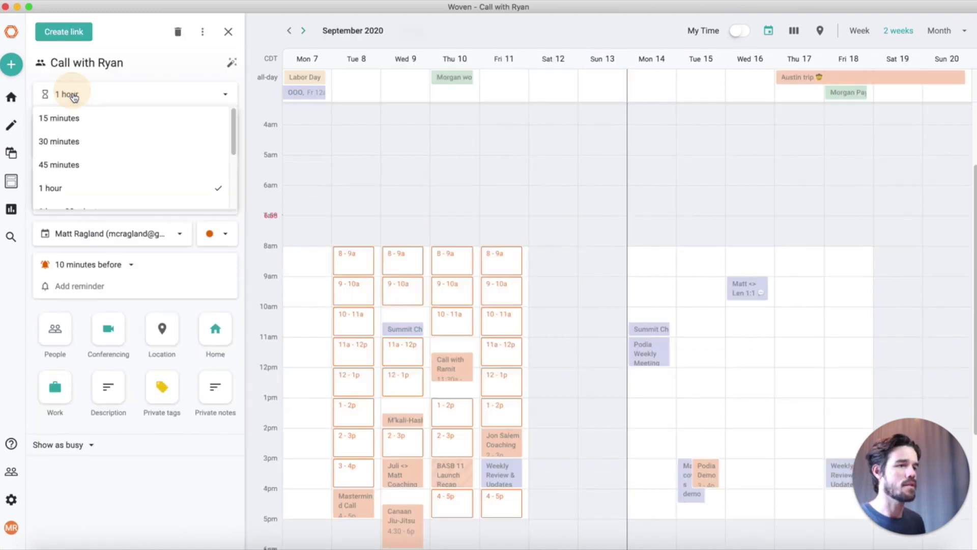
click(123, 30)
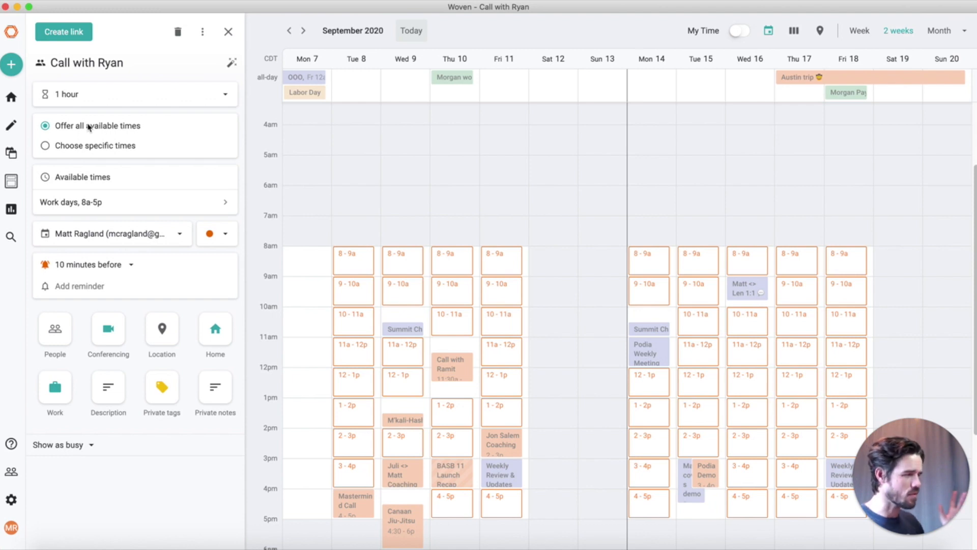
click(74, 148)
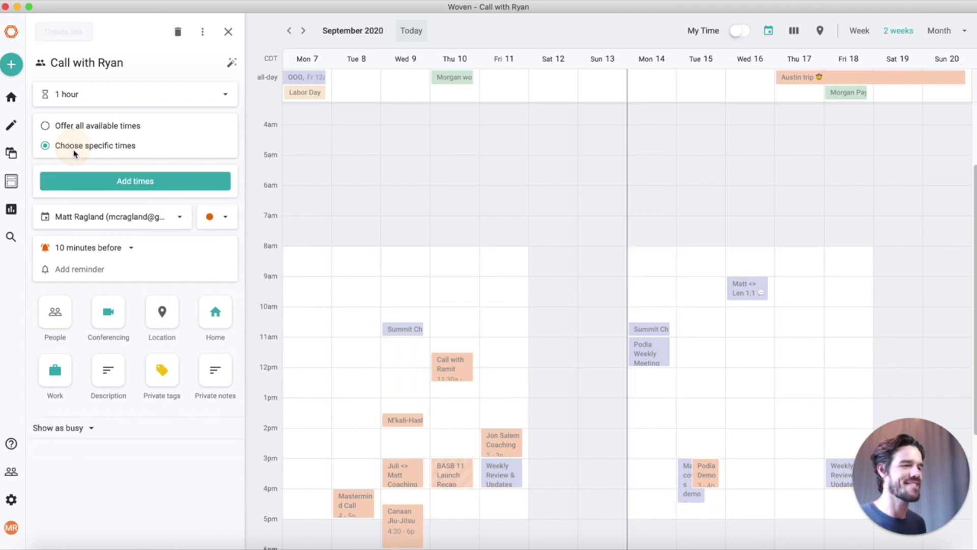
key(w)
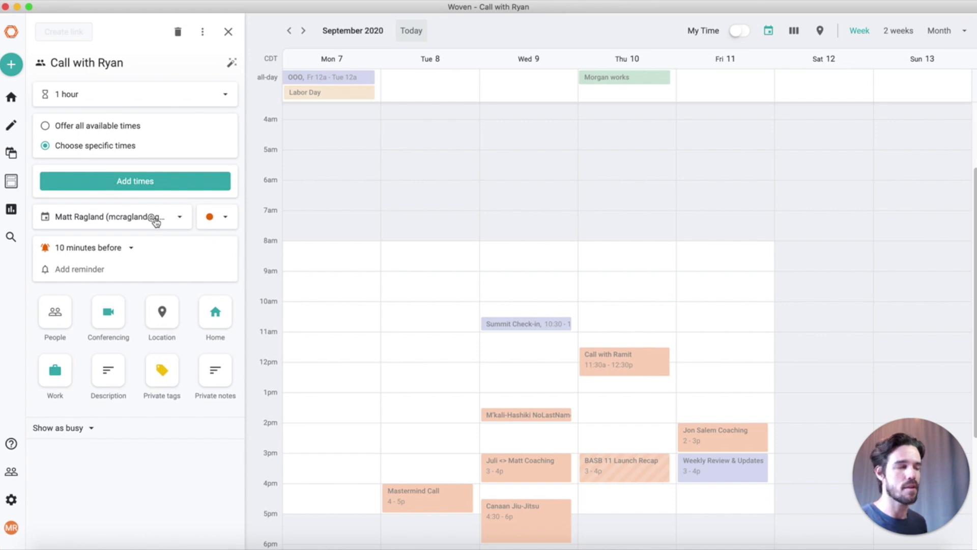
click(154, 189)
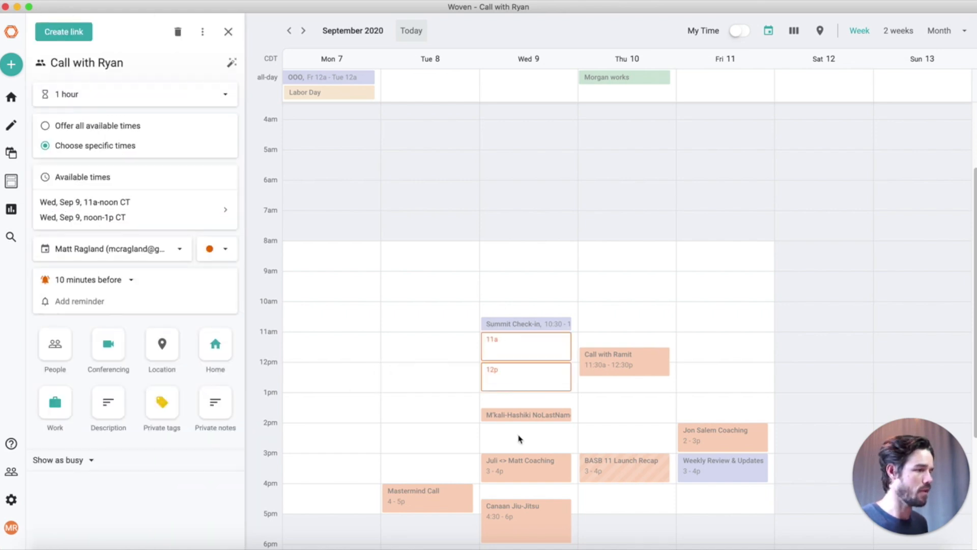
Offer Wed Sep 9 at 11a, 12p and 2p, then create and copy the link
click(519, 439)
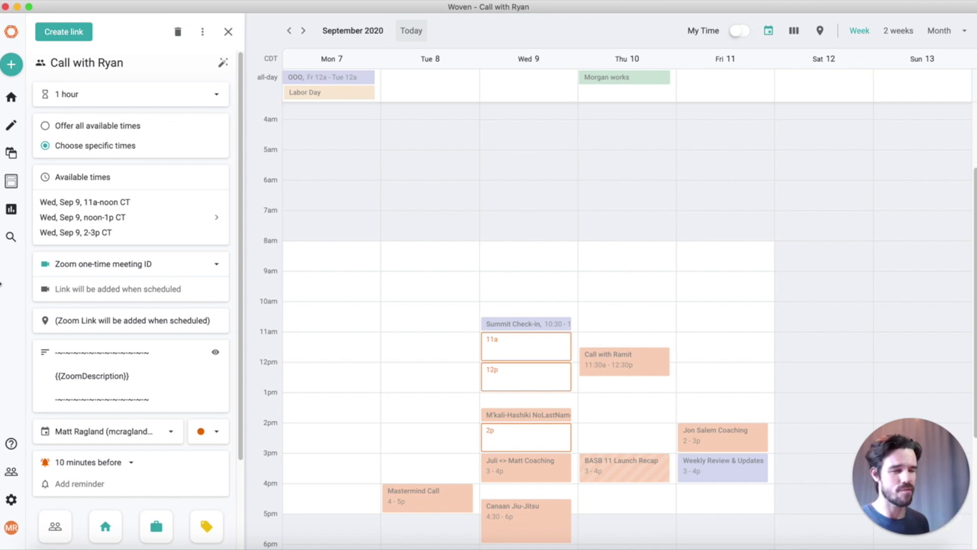
scroll(109, 121, up, 5)
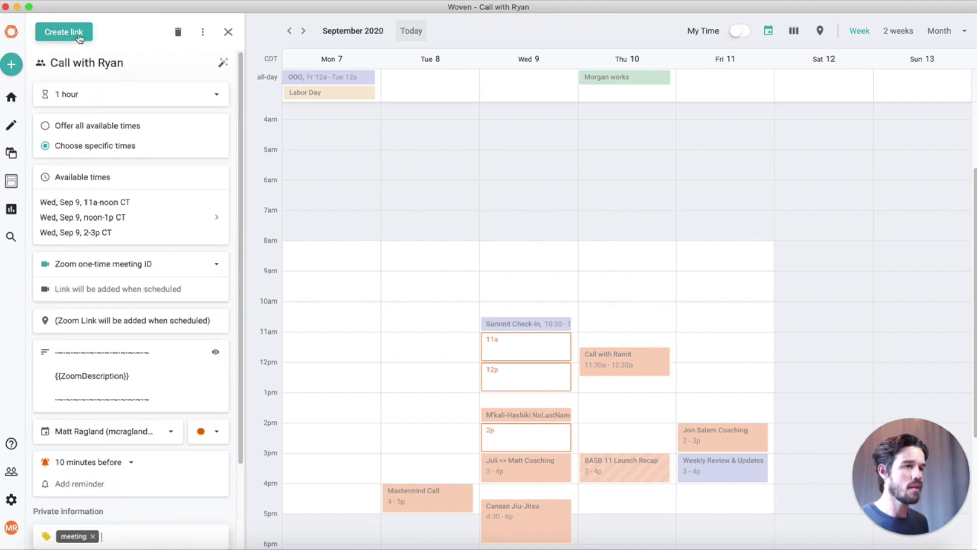
click(79, 34)
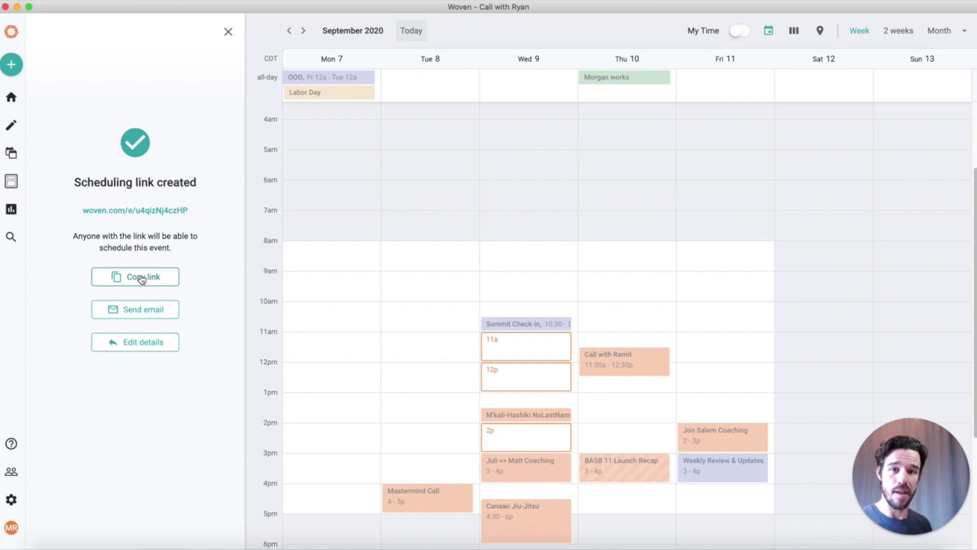
click(142, 278)
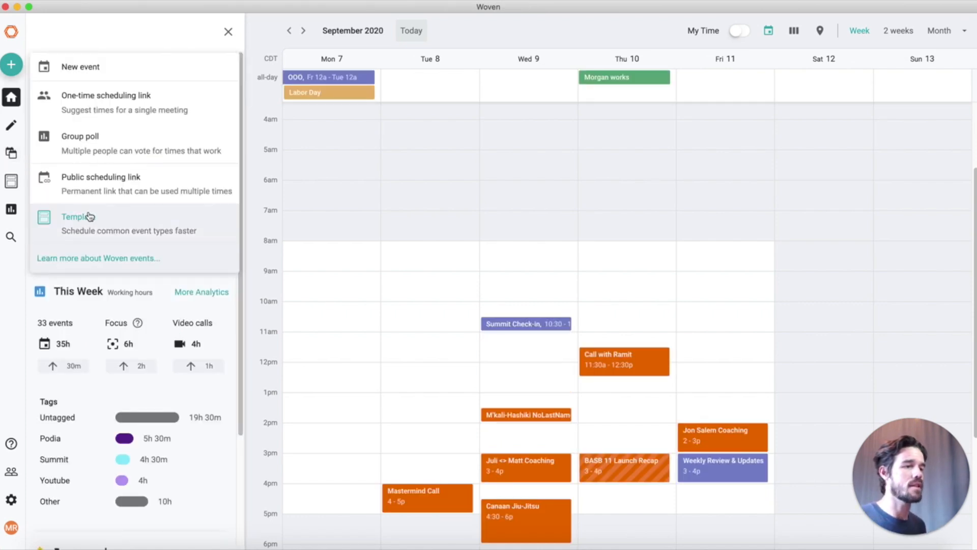
Publish the Podia Customers template as a scheduling link and draft a Podia Summit event on Wed 11a
click(10, 98)
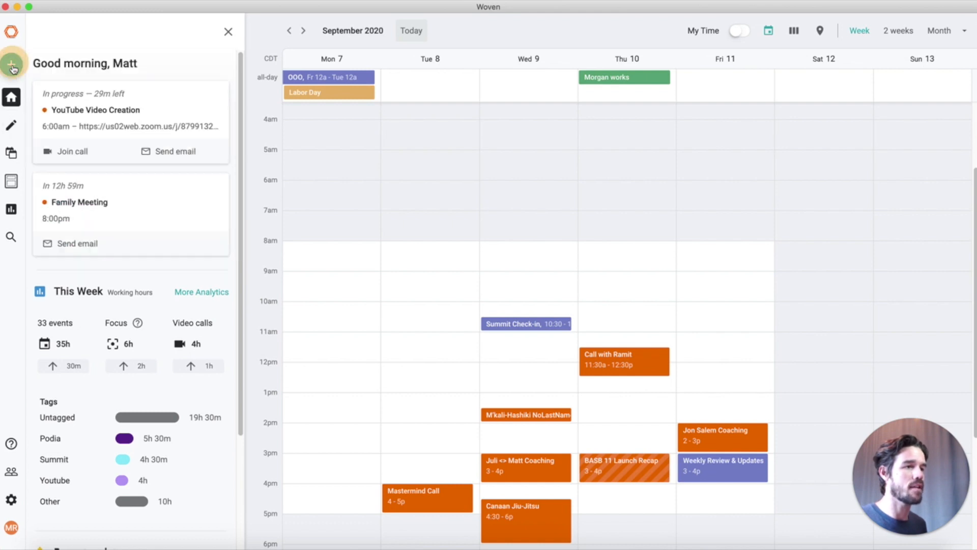
click(11, 181)
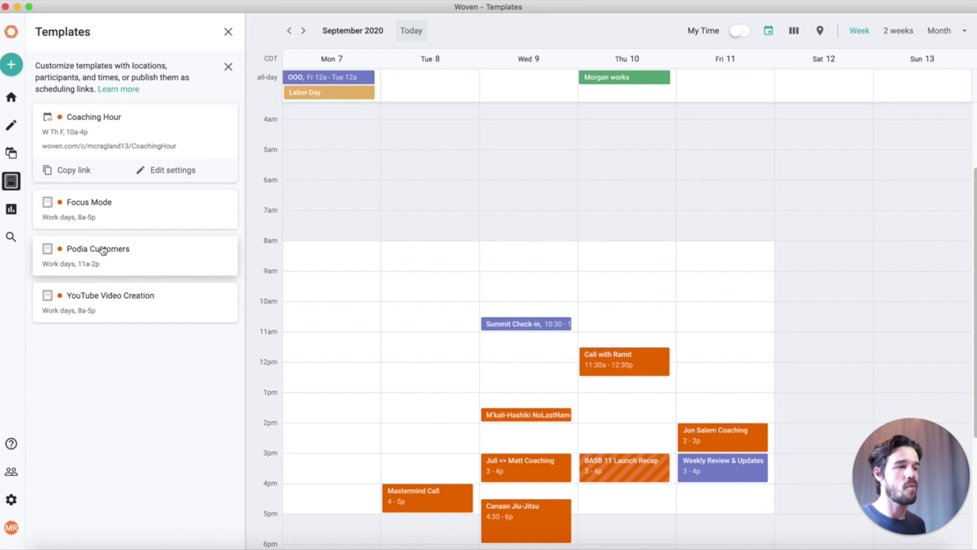
click(103, 249)
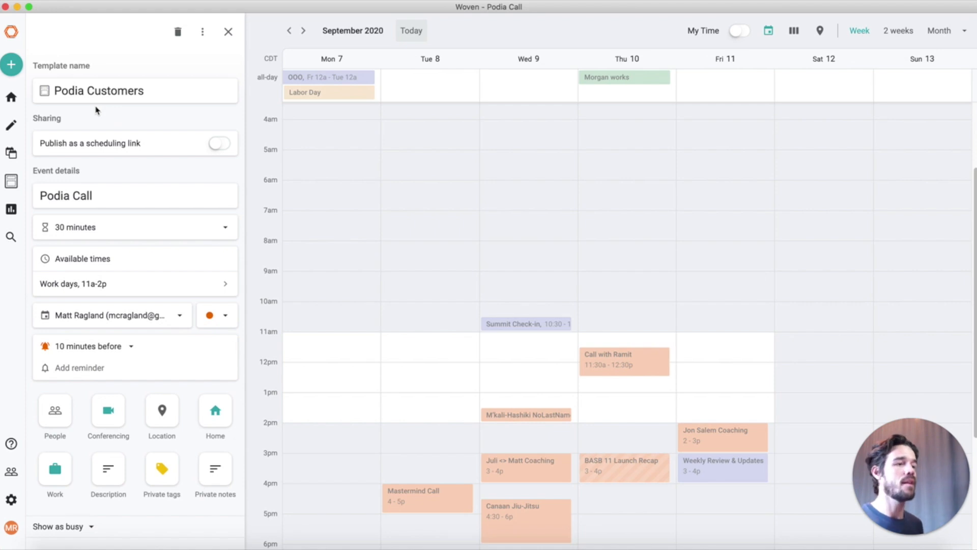
click(220, 145)
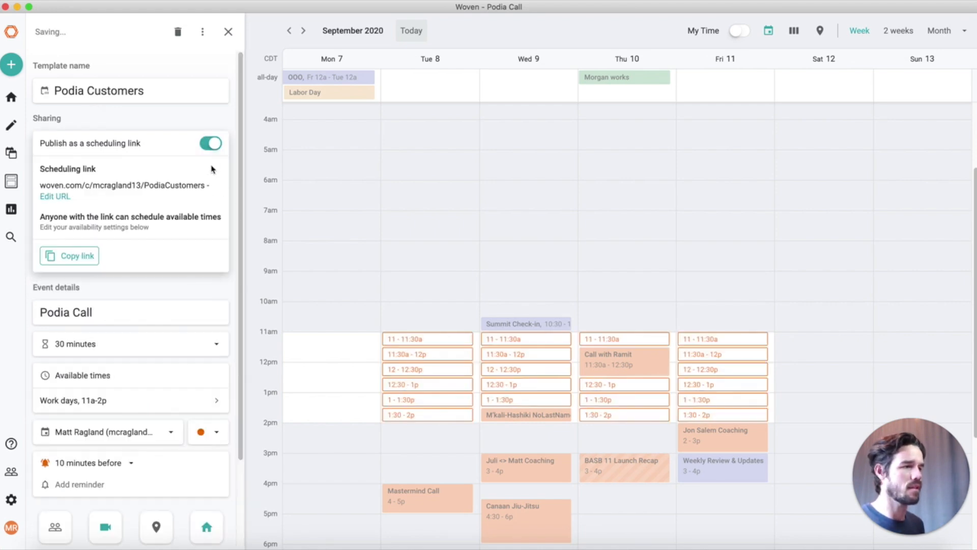
click(74, 252)
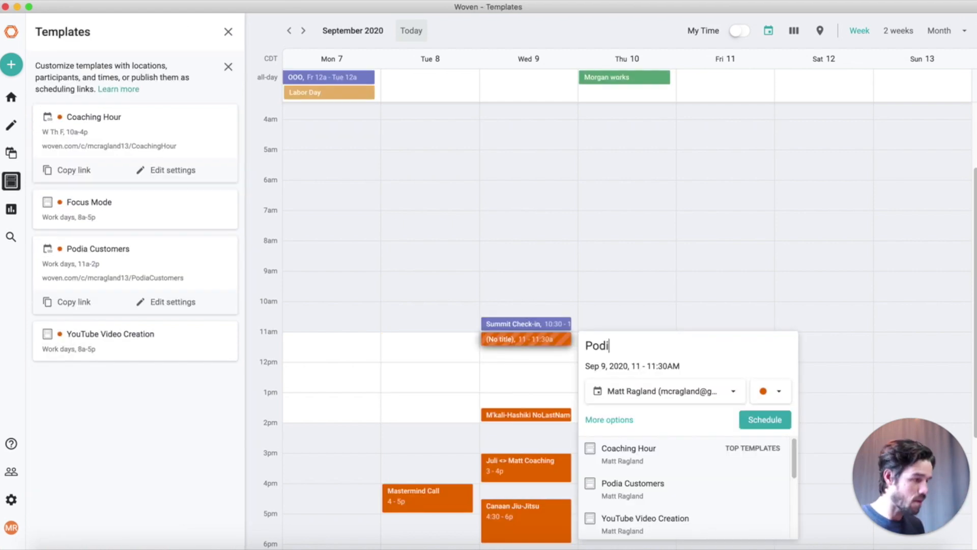
text(a Summit)
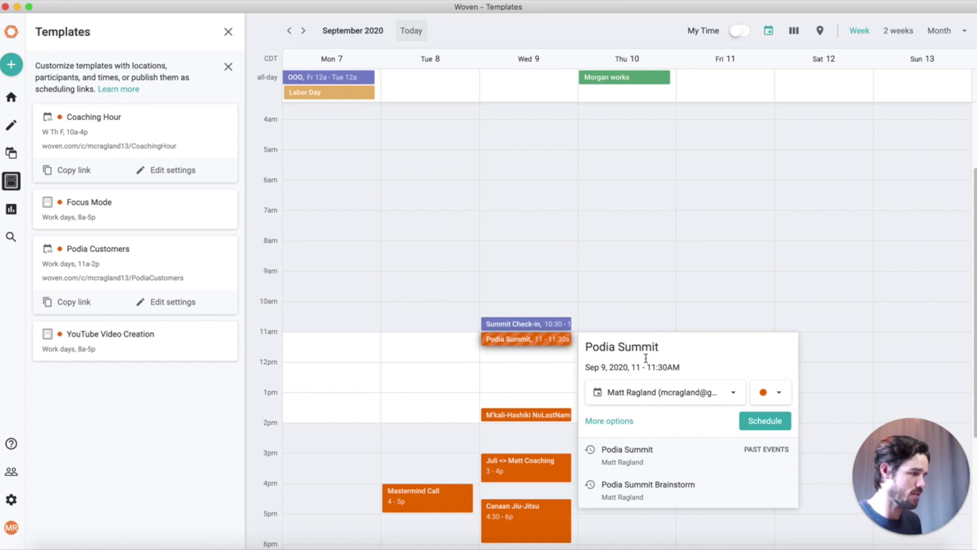
Stretch the Podia Summit event to run 11a–1:30p on Wed Sep 9
click(661, 458)
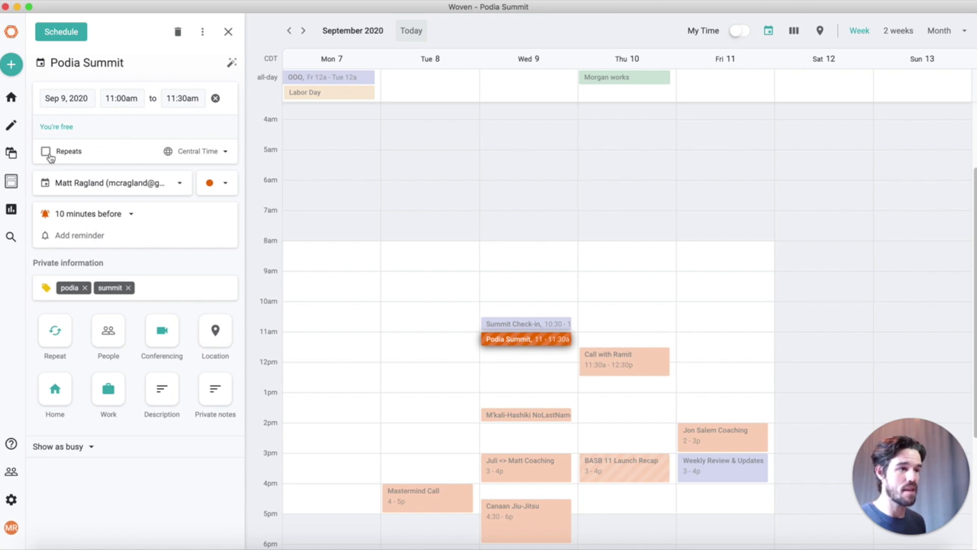
drag(528, 344, 537, 407)
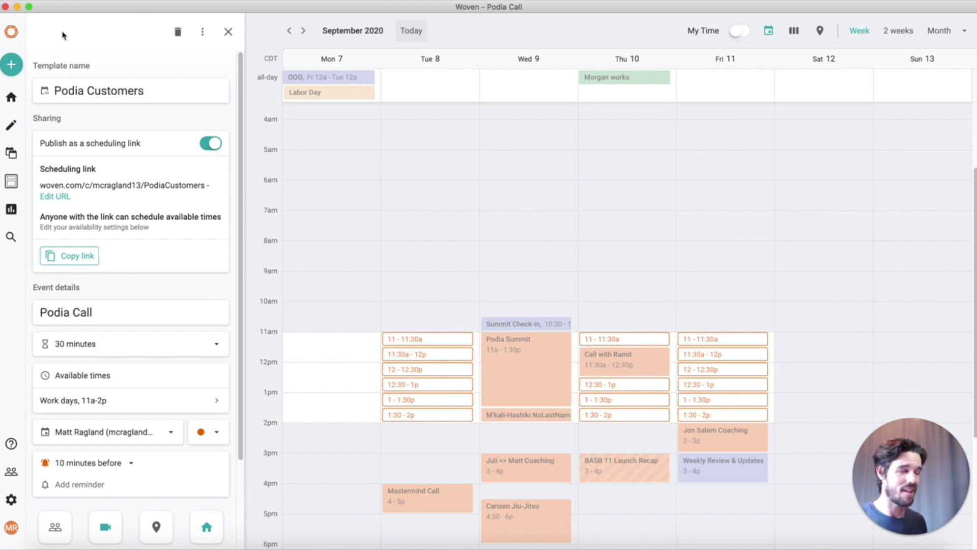
Create a blank 'Dinner together' group poll and select Sat Sep 12 as the final time
mouse_move(11, 64)
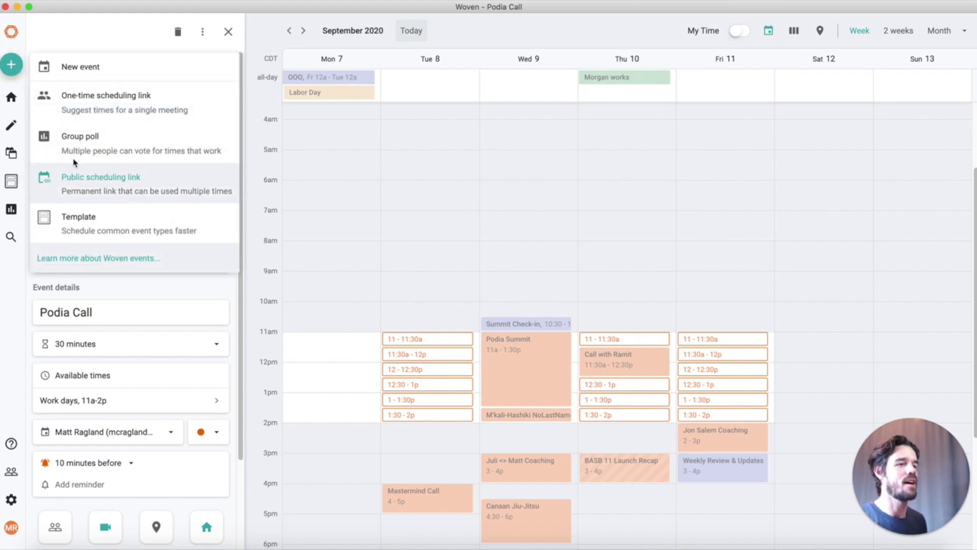
click(85, 148)
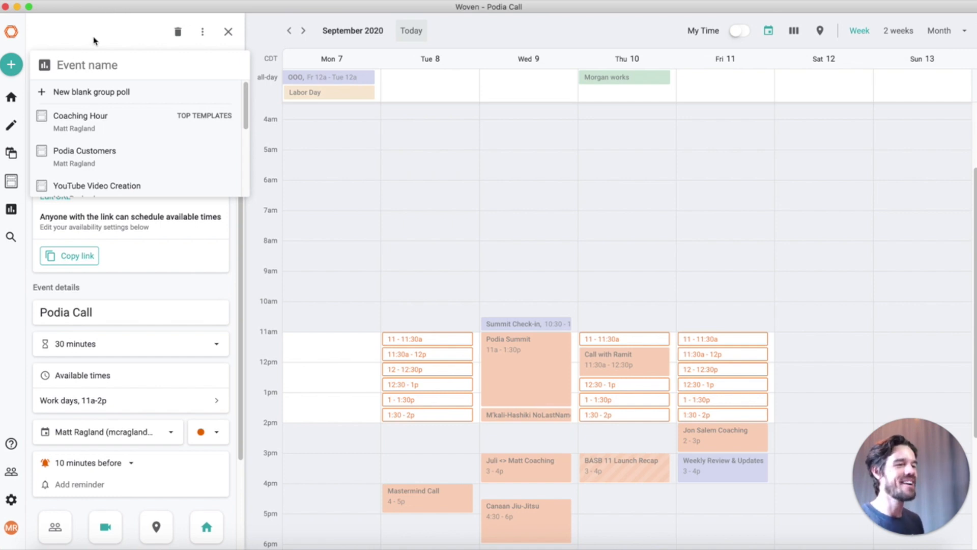
click(124, 96)
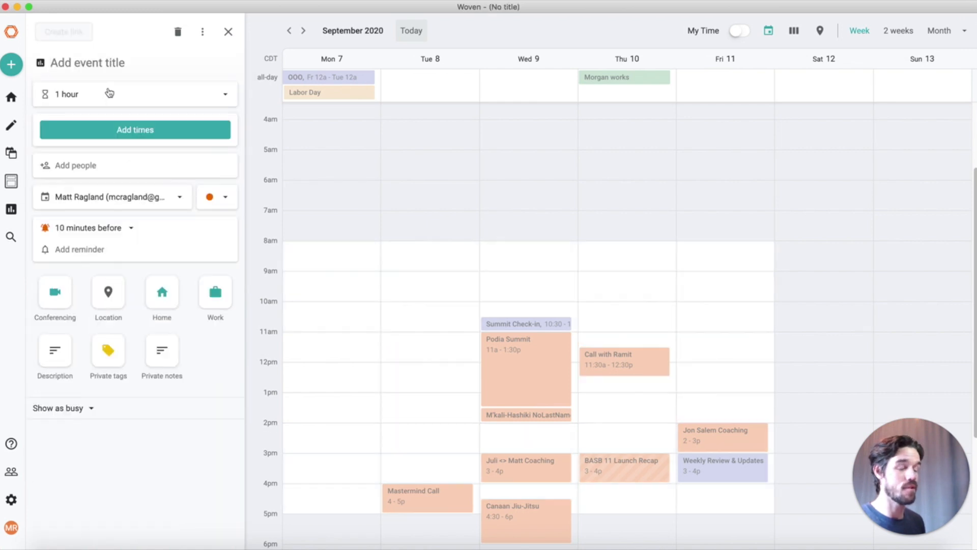
text(Dinner together)
key(Return)
click(44, 34)
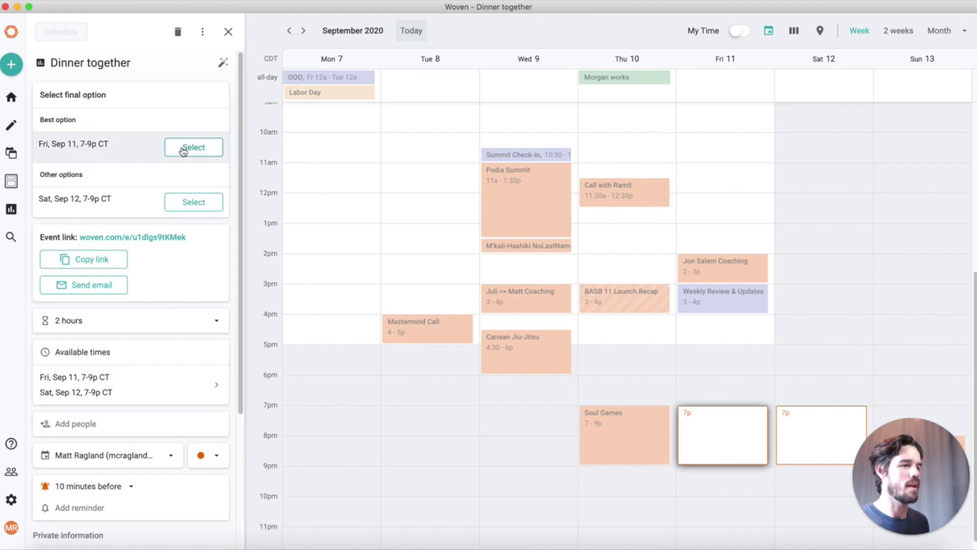
click(198, 201)
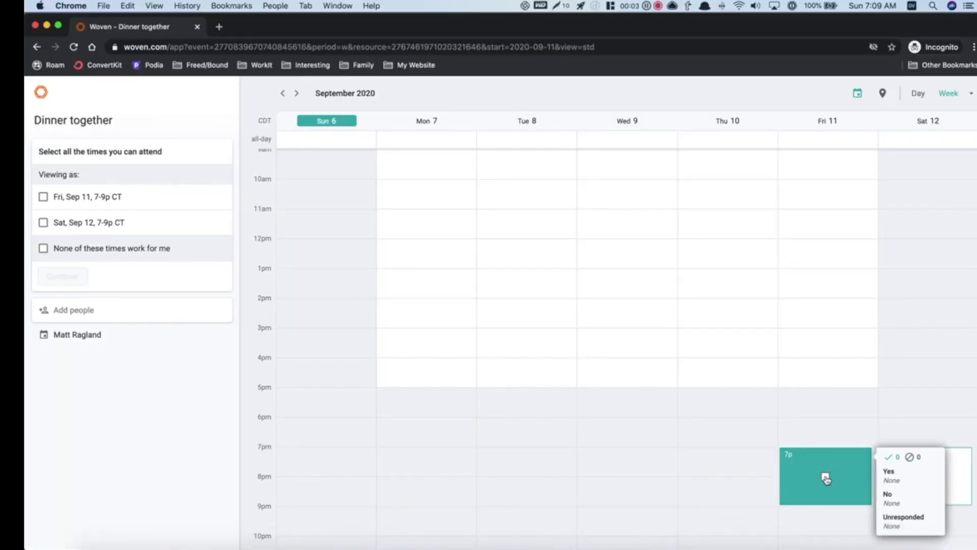
Vote for the Fri Sep 11 7–9p slot and enter the voter's name and e-mail
click(825, 478)
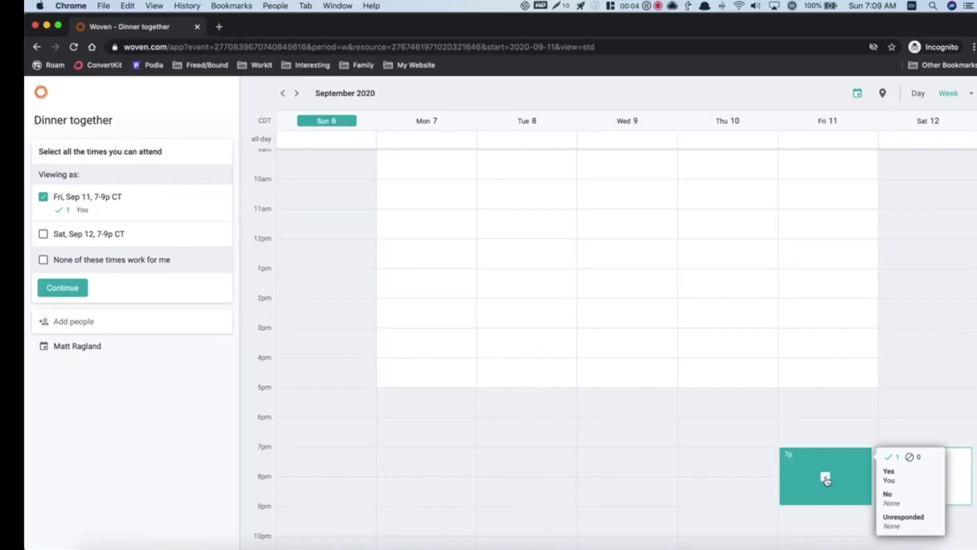
click(76, 288)
click(453, 302)
text(Matt R)
key(Tab)
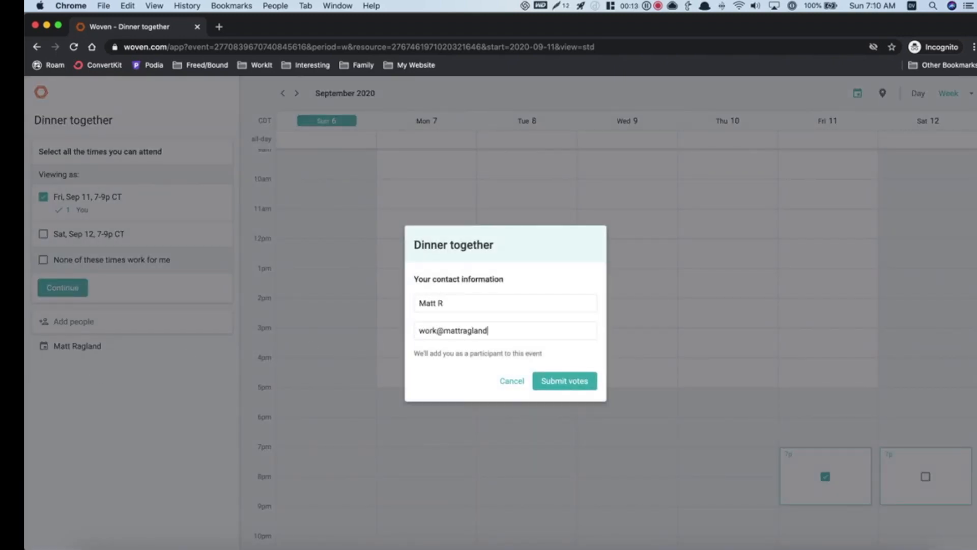